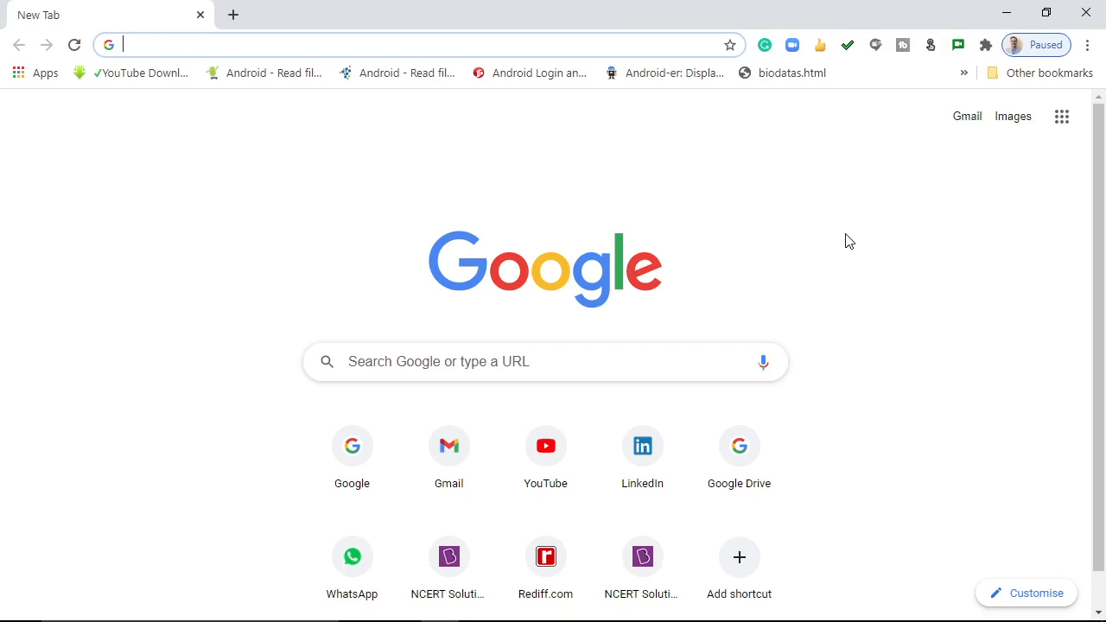
Open YouTube and start signing in with the second saved Google account
type("yout")
key("Return")
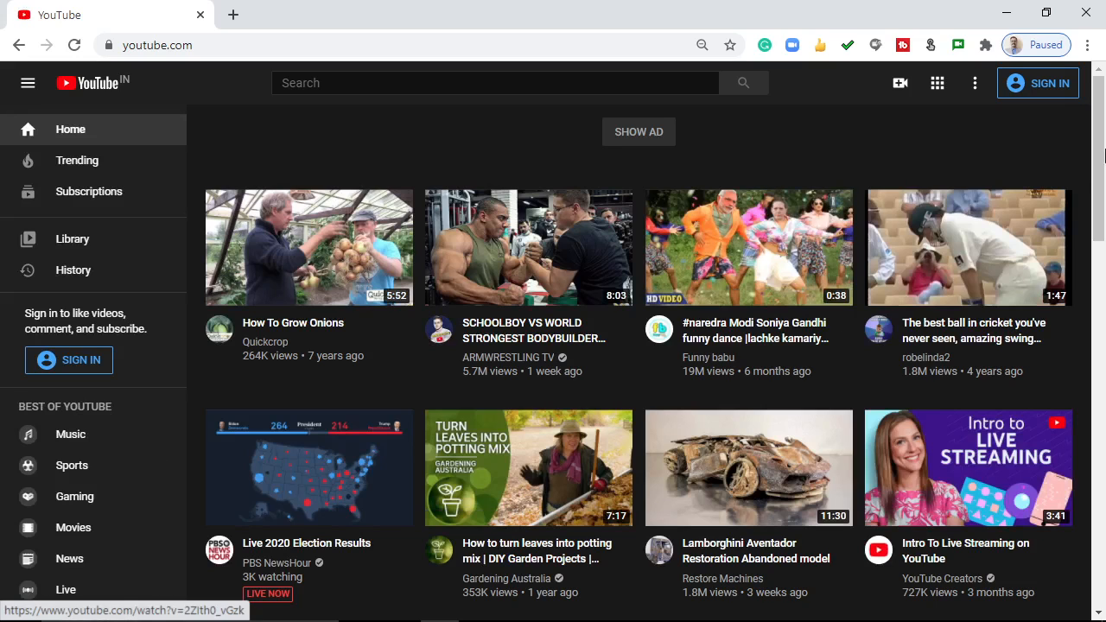
left_click(1040, 88)
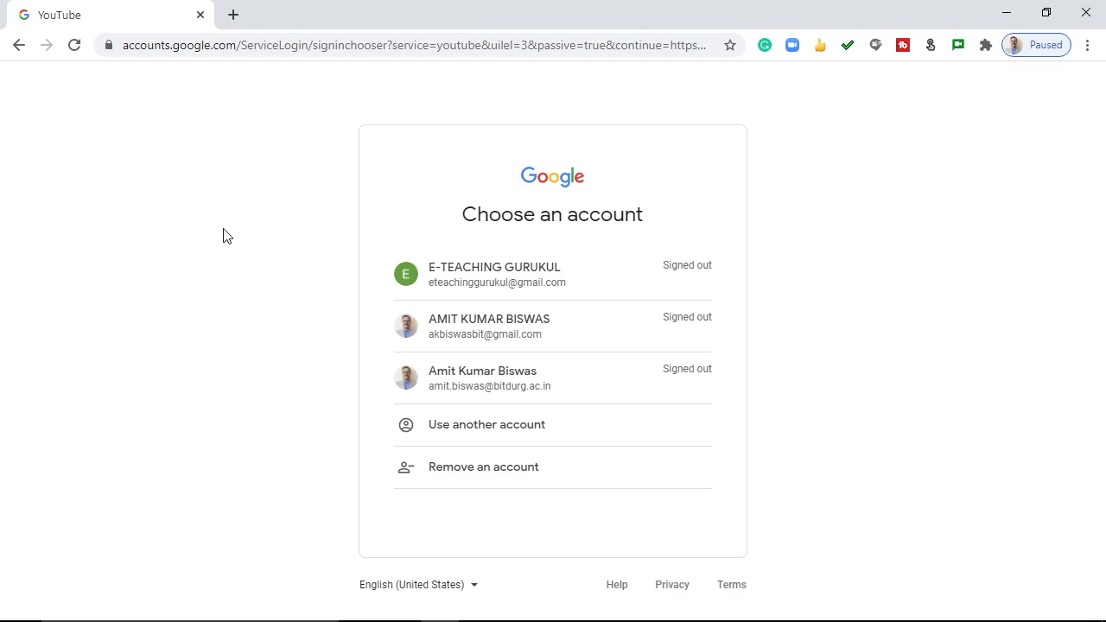
left_click(471, 325)
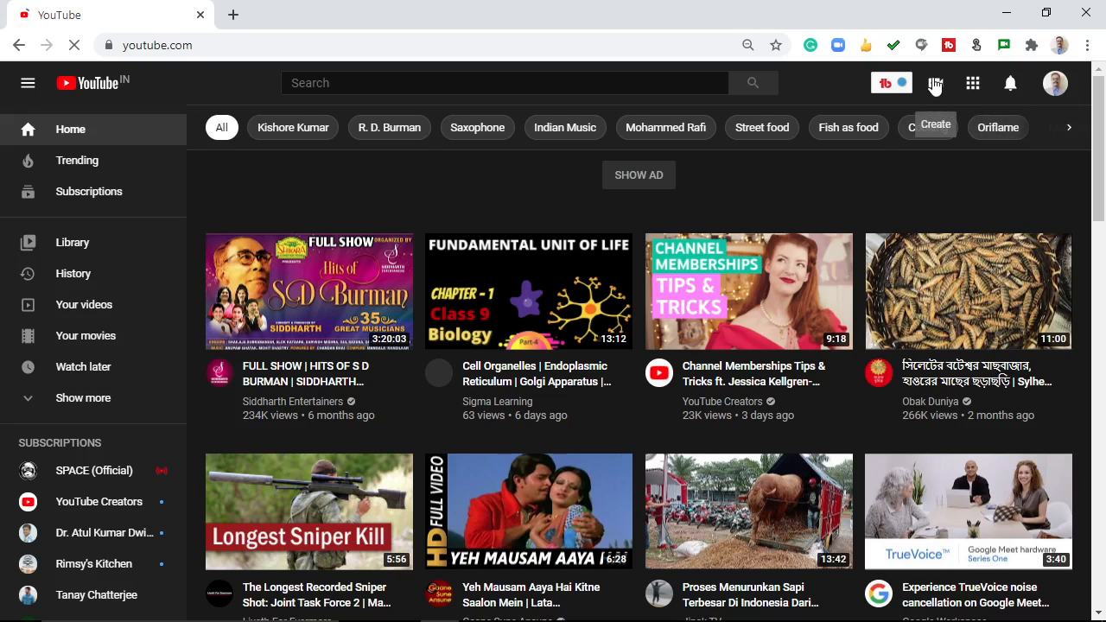
Open YouTube Studio for the signed-in channel and view the available options for creating content
left_click(1055, 83)
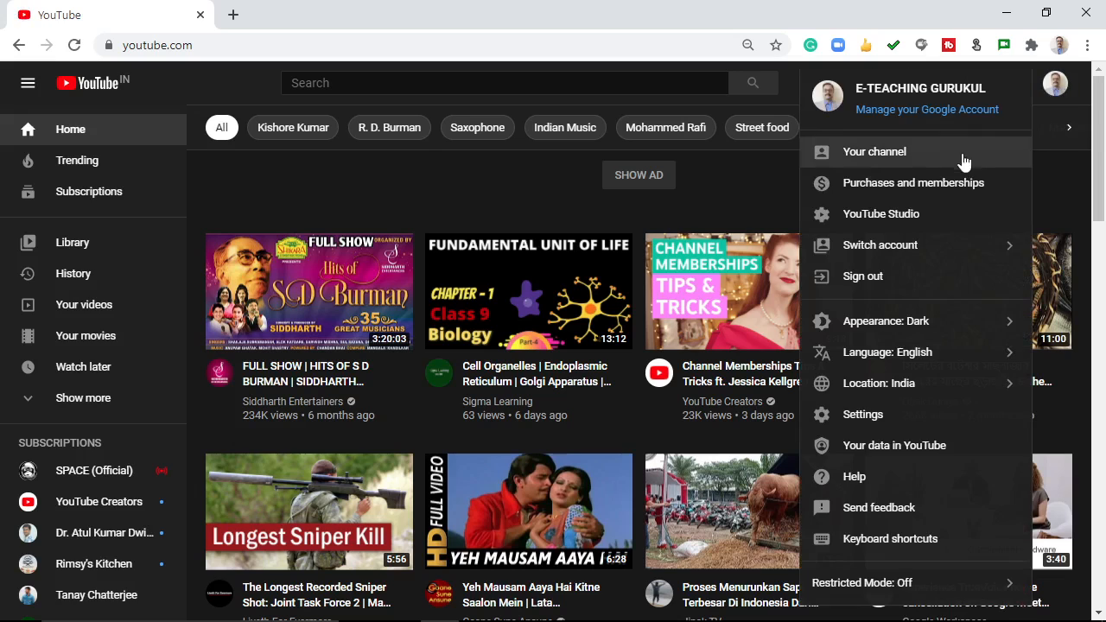
left_click(871, 215)
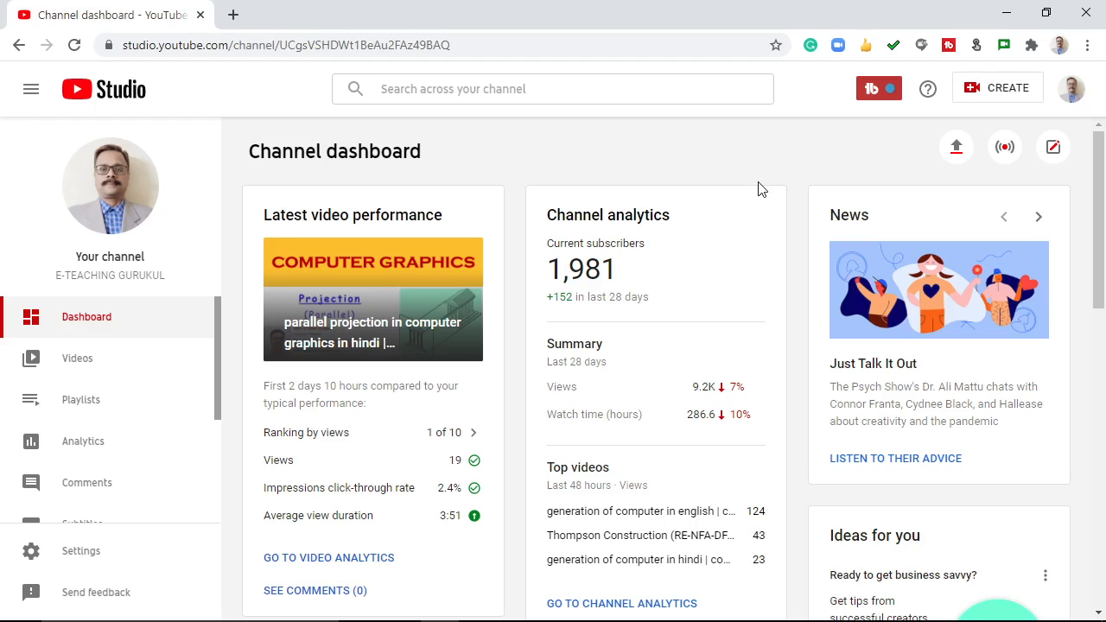
left_click(984, 92)
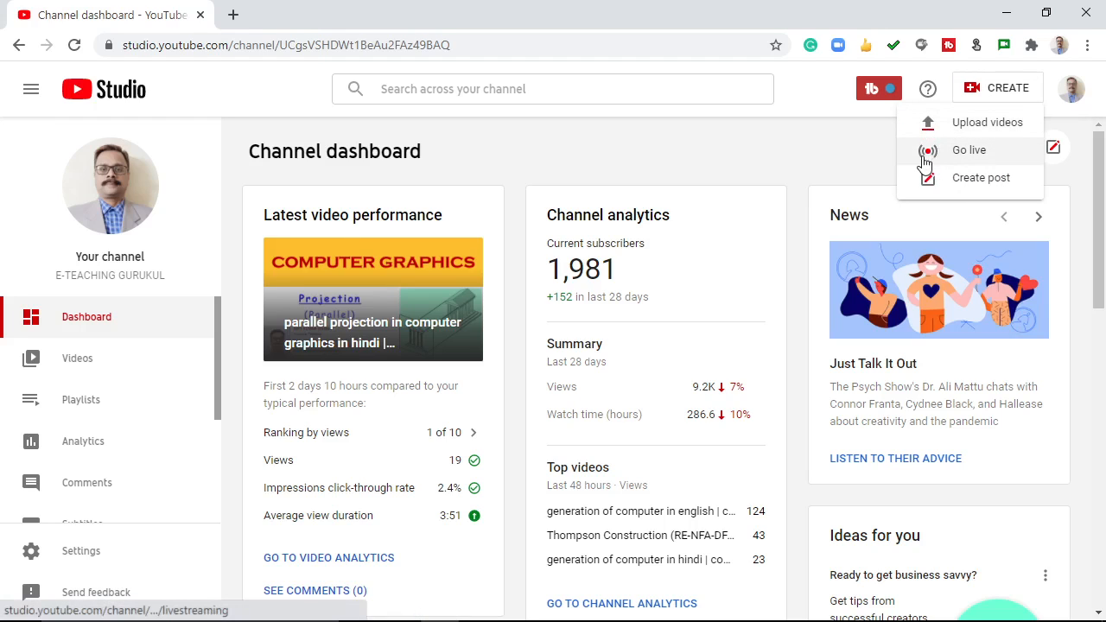
left_click(720, 159)
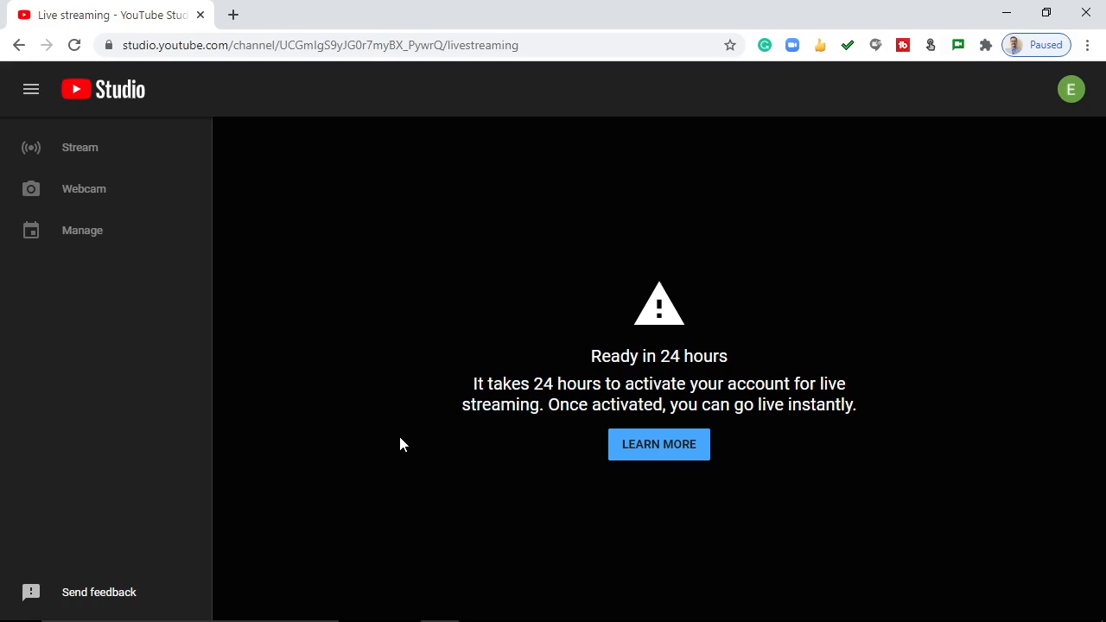
Switch YouTube to another account by adding the saved institute Google account
left_click(1068, 95)
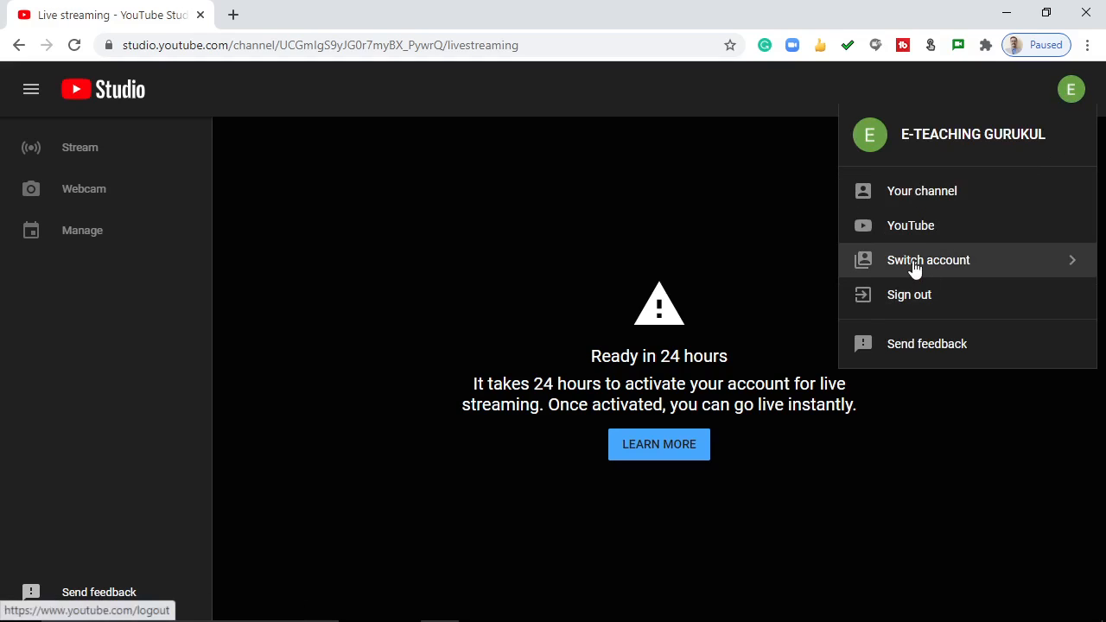
left_click(902, 268)
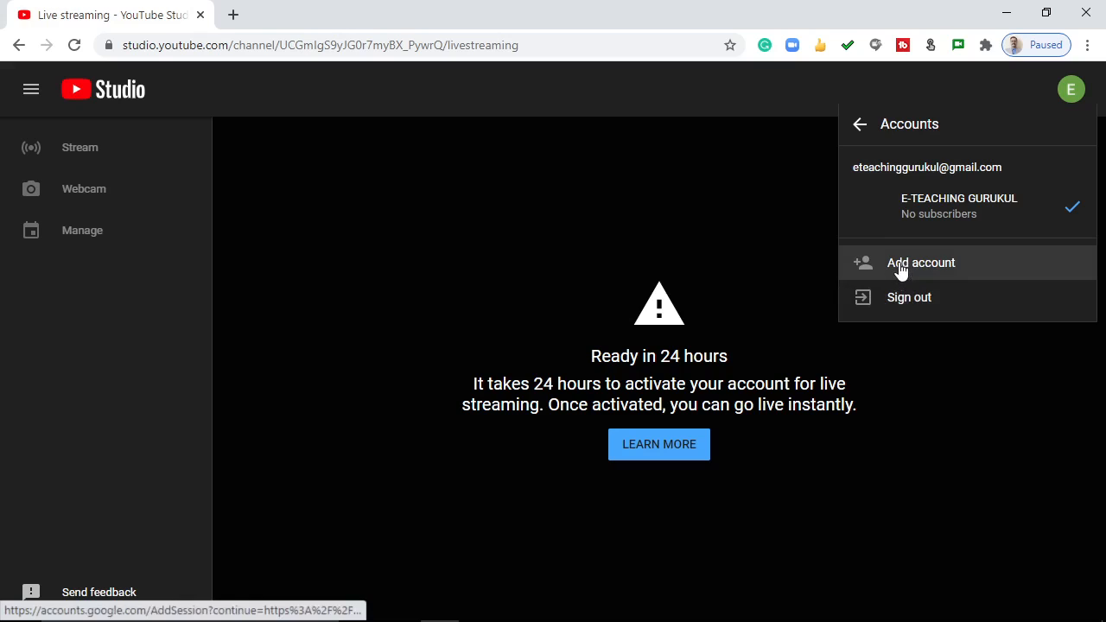
left_click(899, 269)
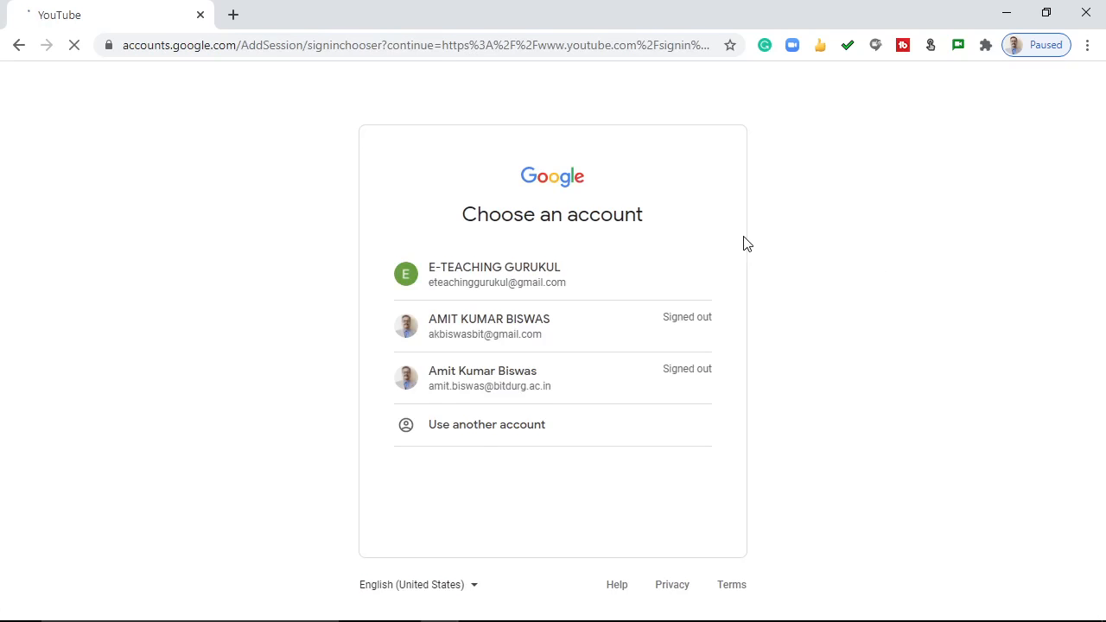
left_click(471, 382)
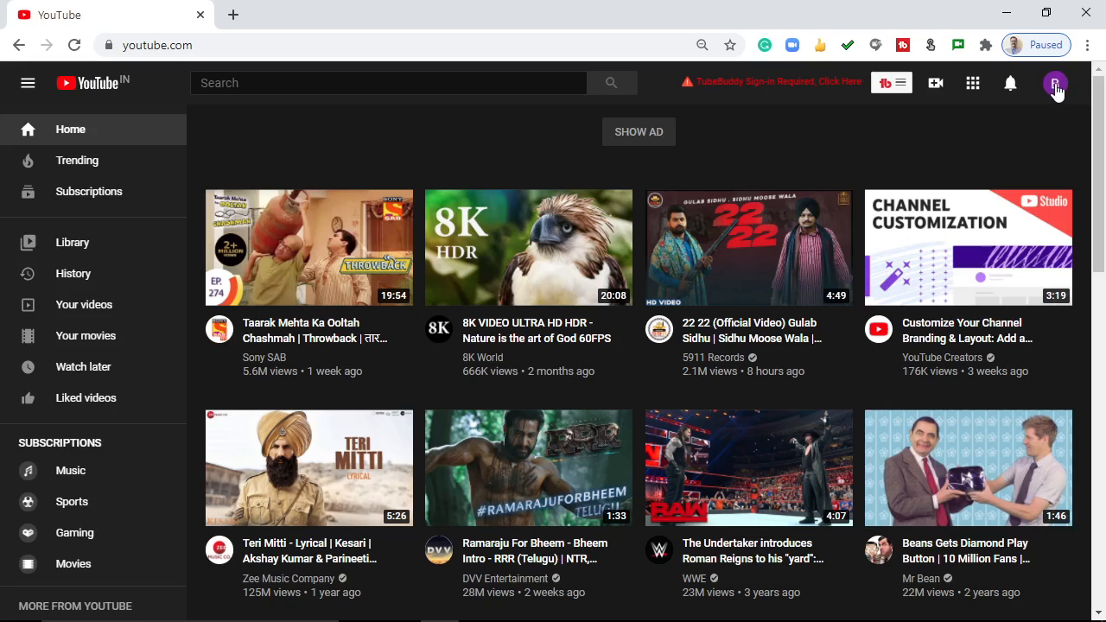
Start going live from the YouTube home page and choose webcam streaming
left_click(937, 83)
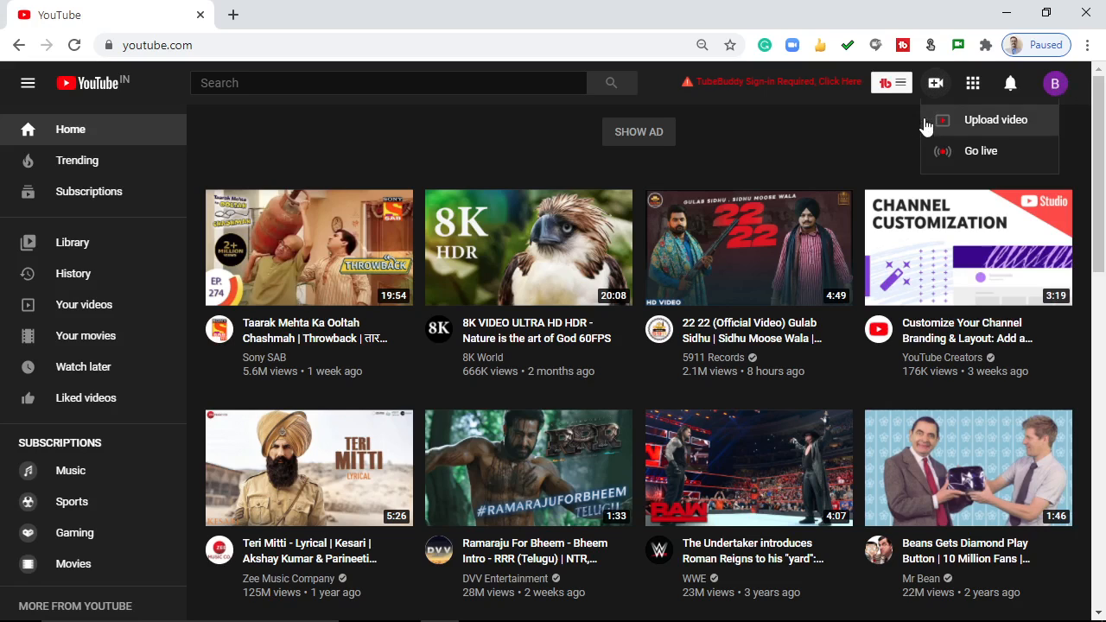
left_click(967, 152)
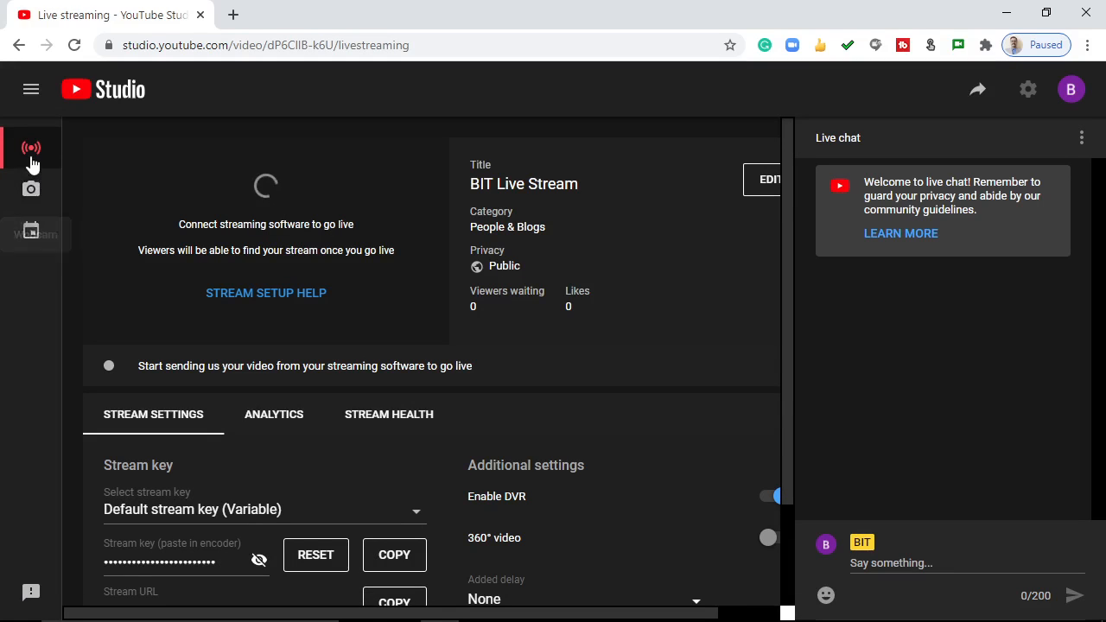
left_click(31, 192)
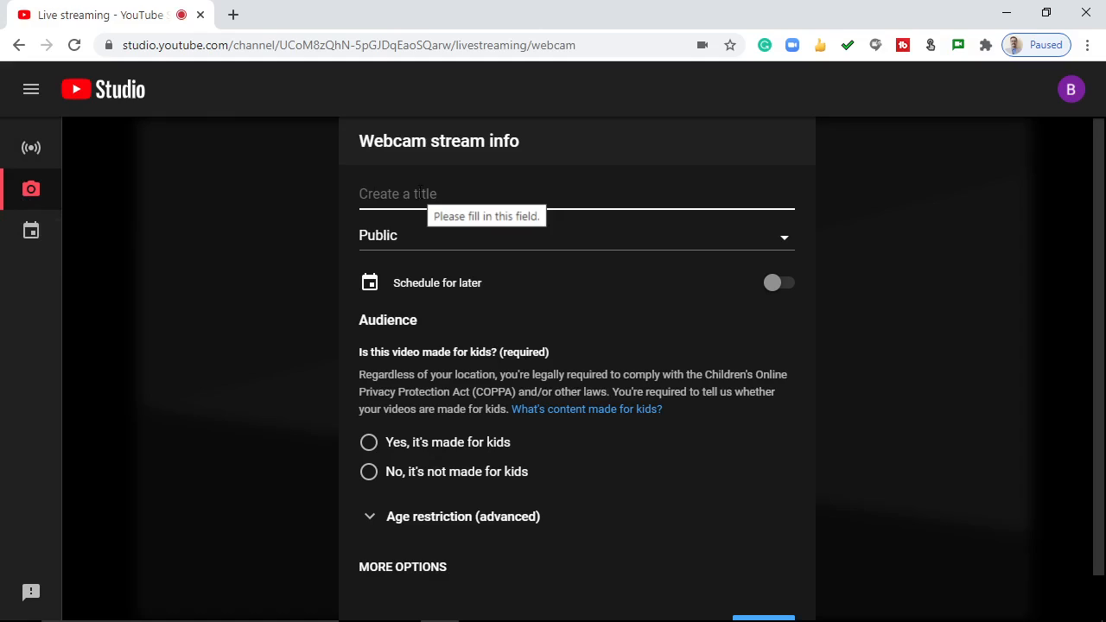
Title the webcam stream "Video Lecture", mark it as not made for kids, and continue to the stream preview
left_click(420, 193)
type("Video ")
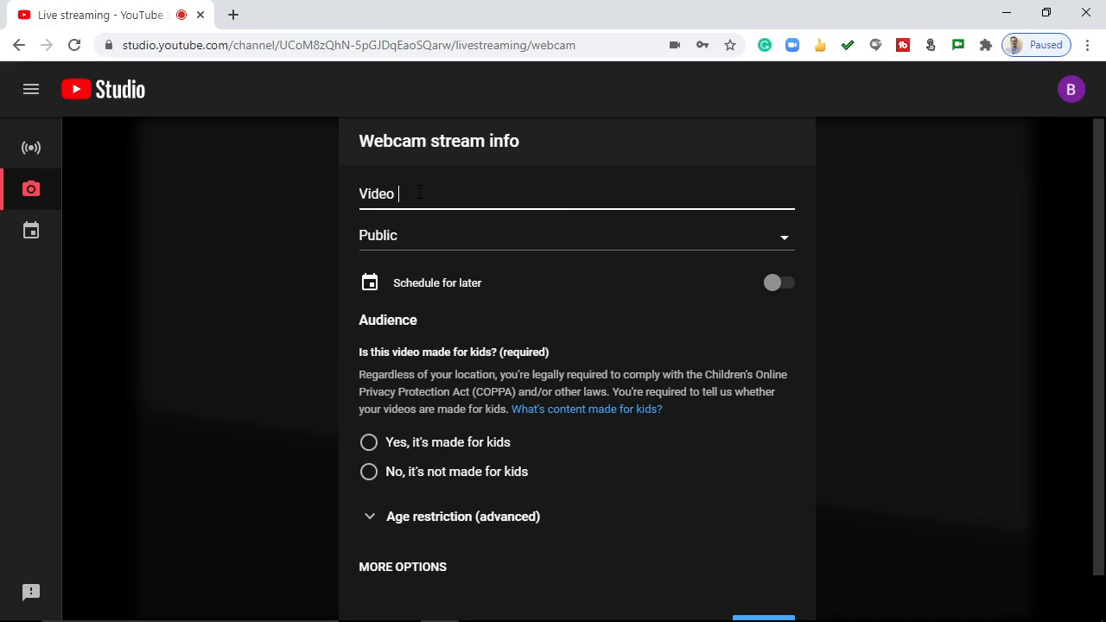
type("Lecture")
left_click(368, 475)
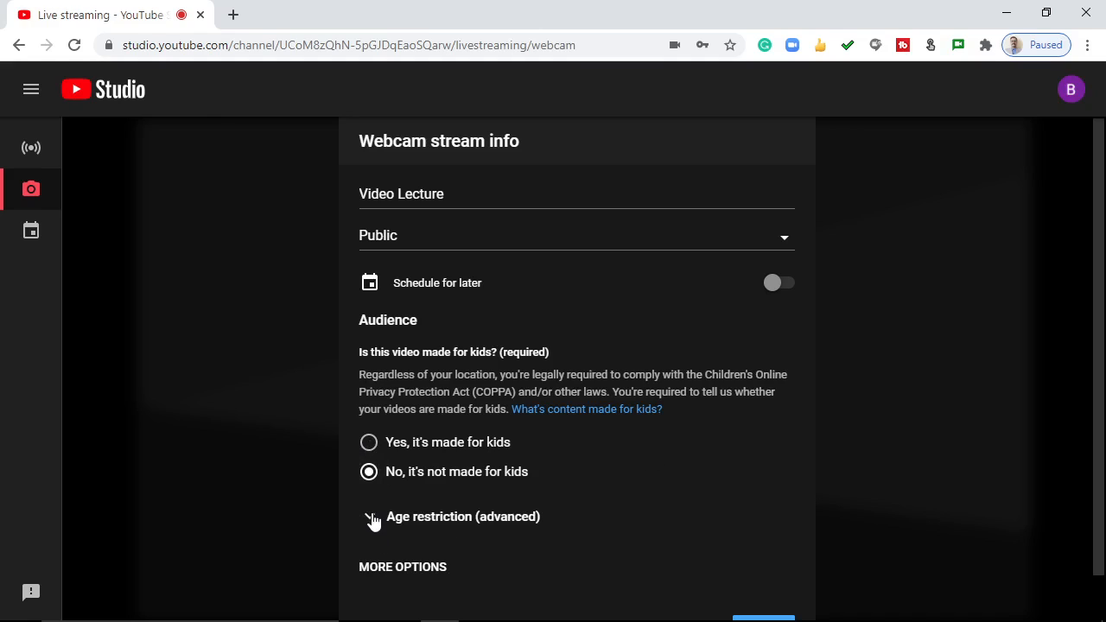
left_click(371, 518)
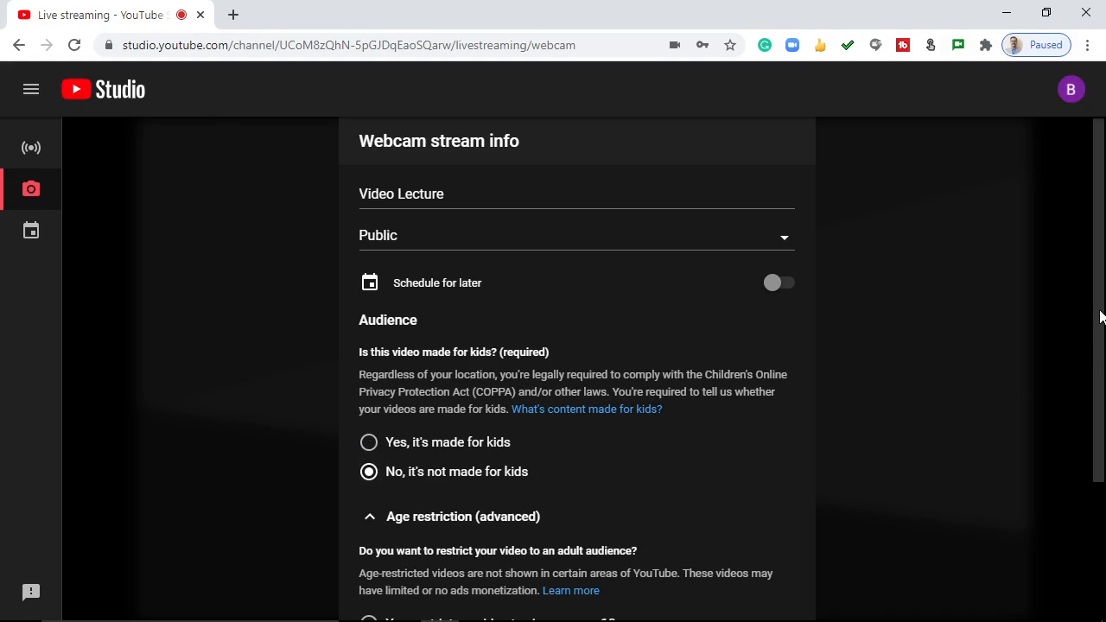
left_click_drag(1101, 316, 1104, 450)
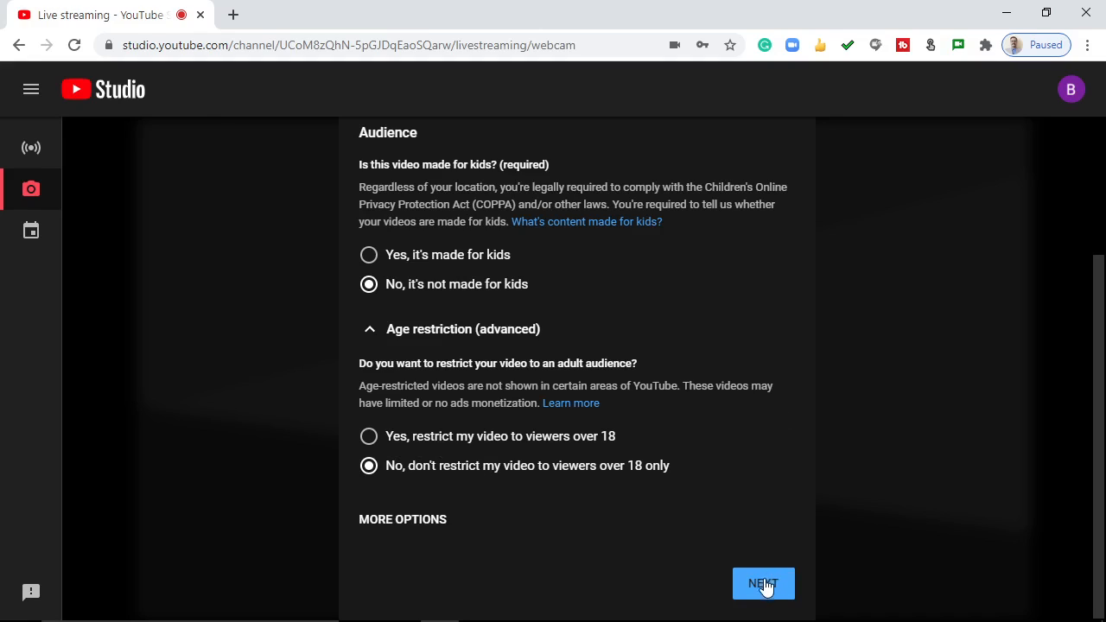
left_click(764, 585)
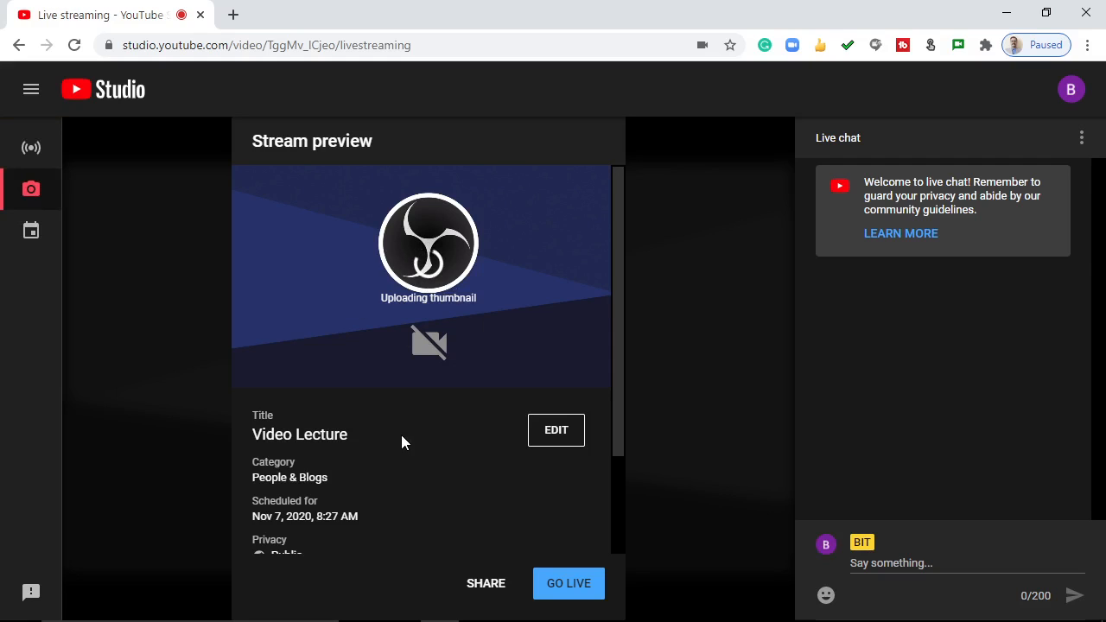
Upload the image "22_About My Youtube Channel" from the Thumbnails folder as the stream's custom thumbnail
mouse_move(420, 274)
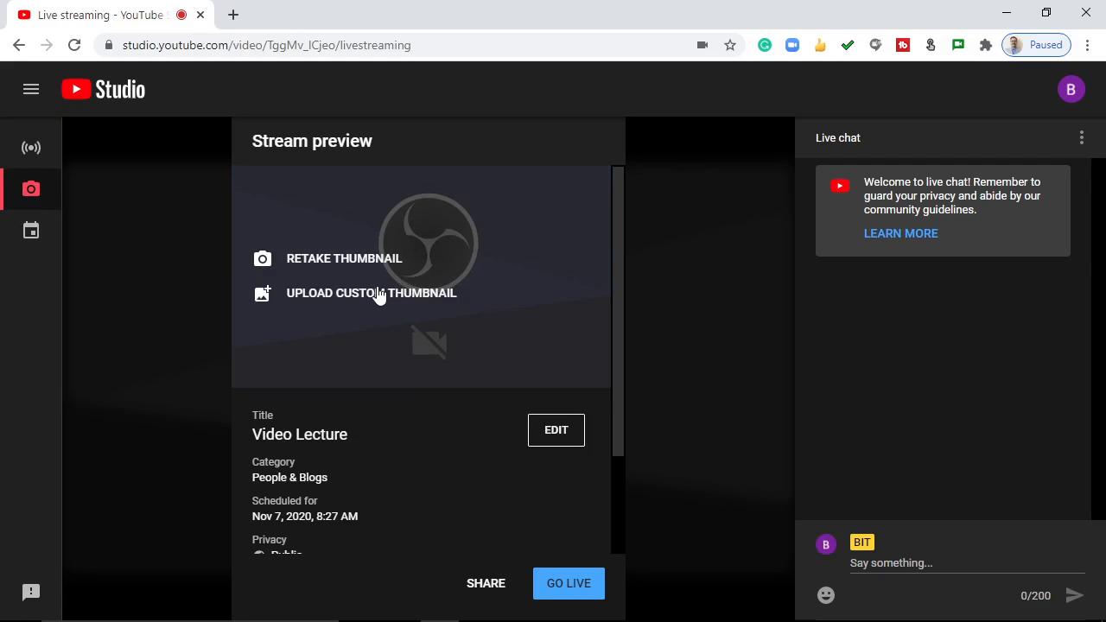
left_click(377, 295)
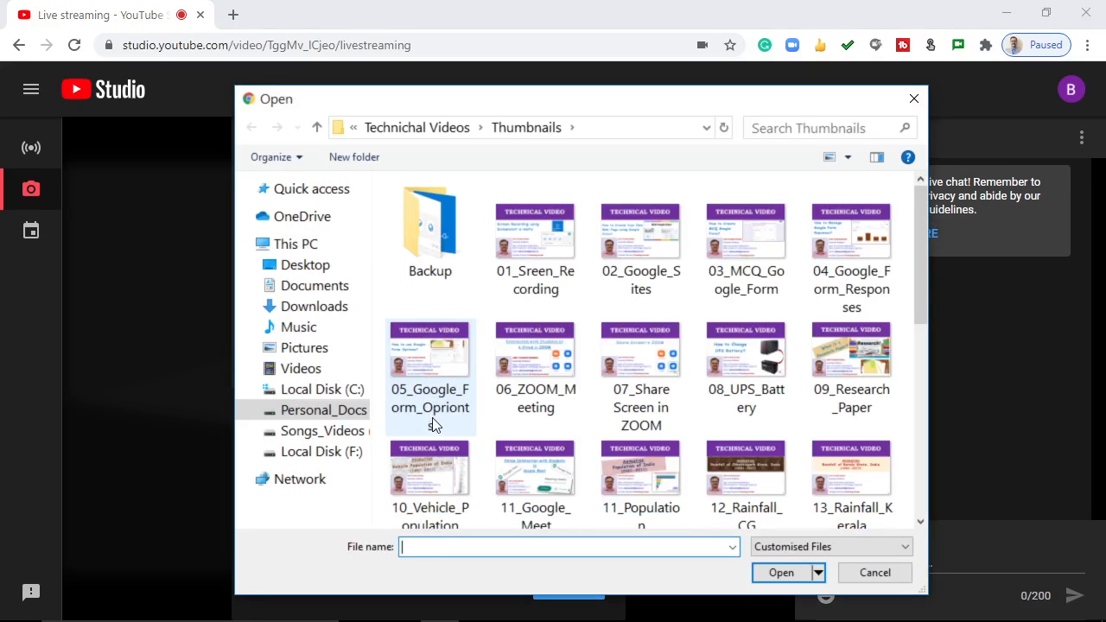
scroll(925, 251, "down", 5)
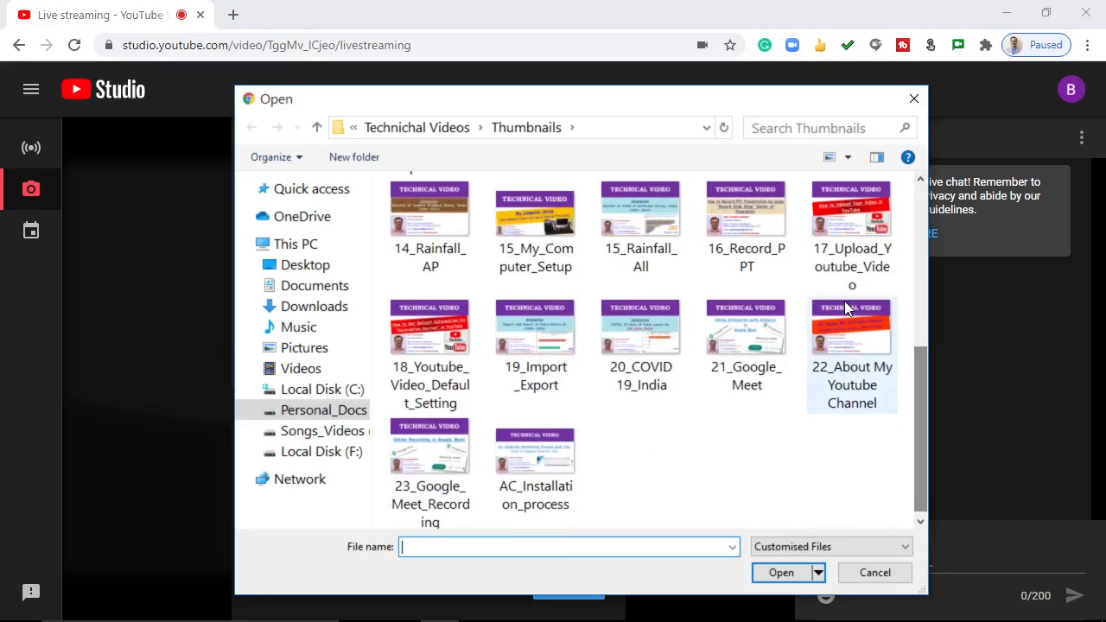
left_click(847, 329)
left_click(781, 572)
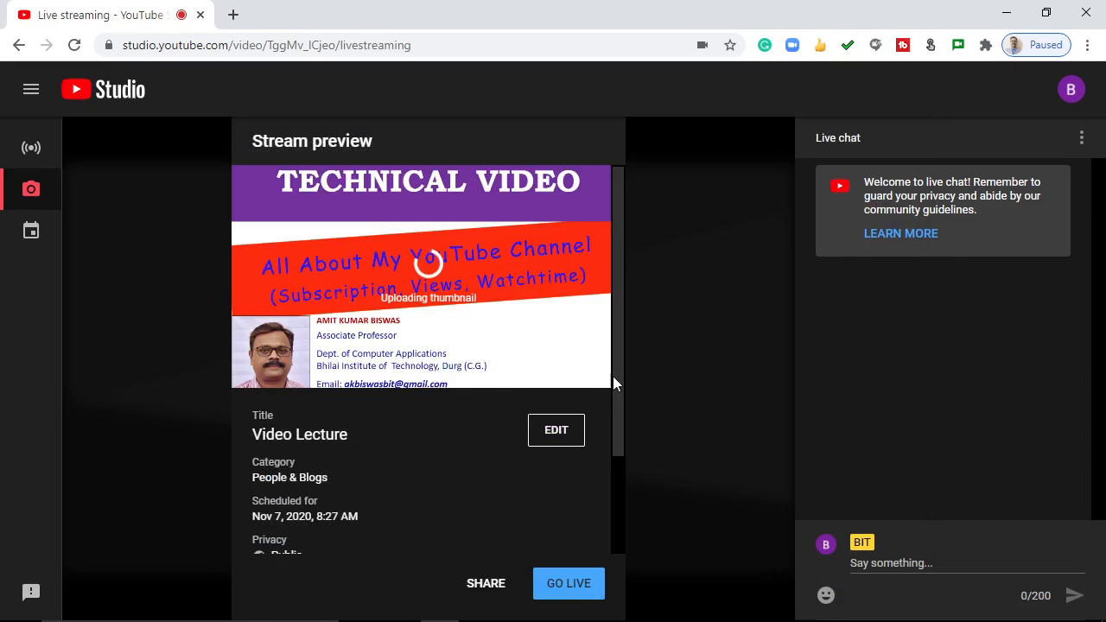
Choose HD camera (1903:8328) as the video source for the stream
left_click_drag(617, 323, 620, 447)
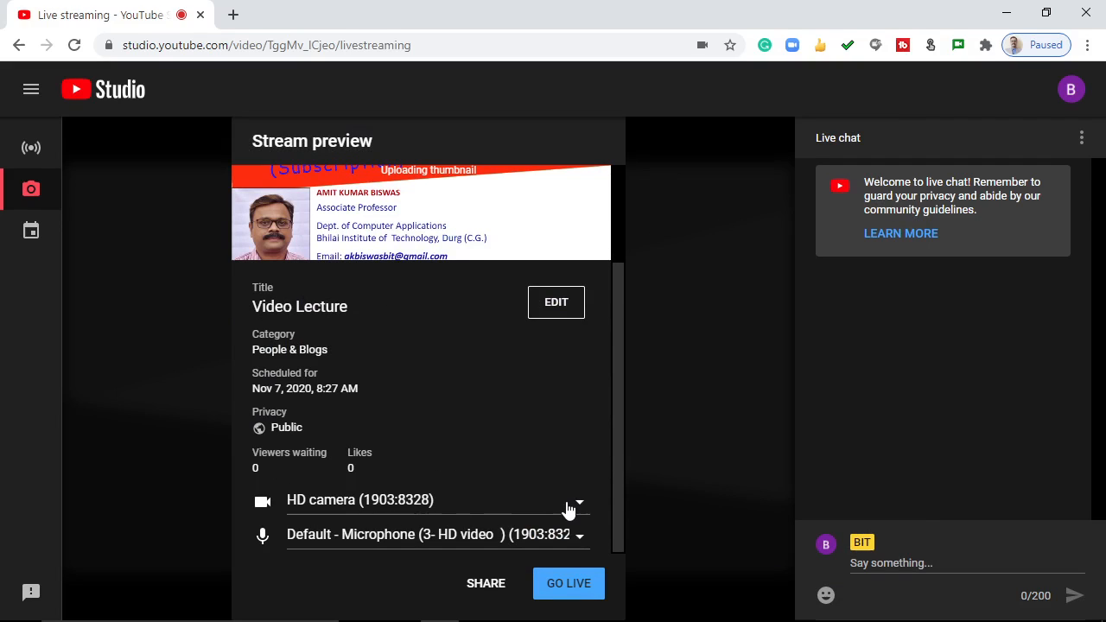
left_click(573, 507)
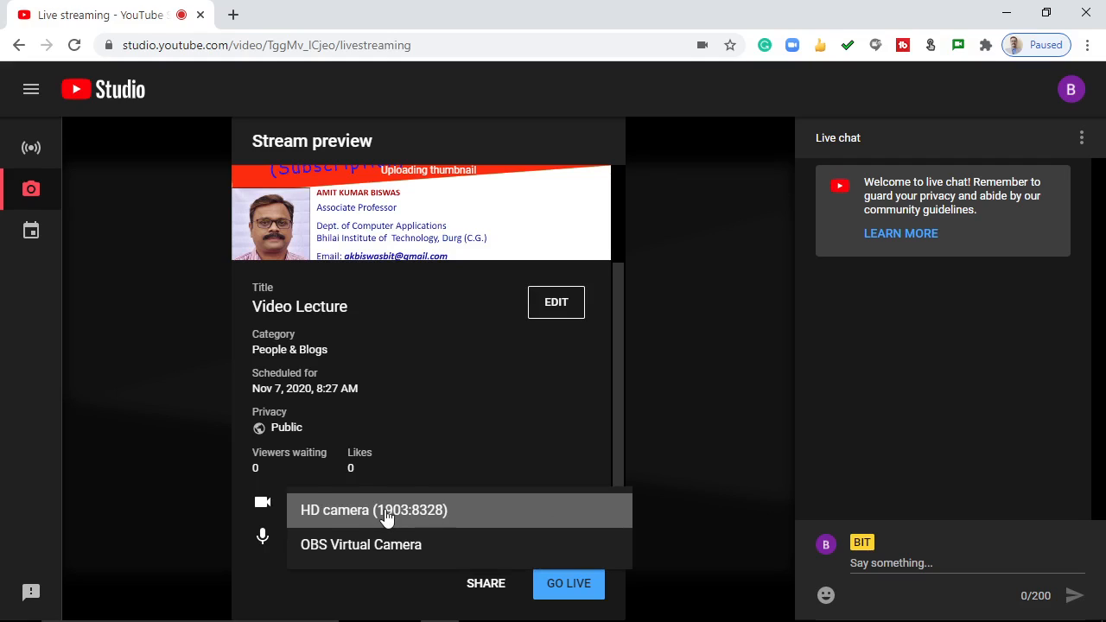
left_click(386, 515)
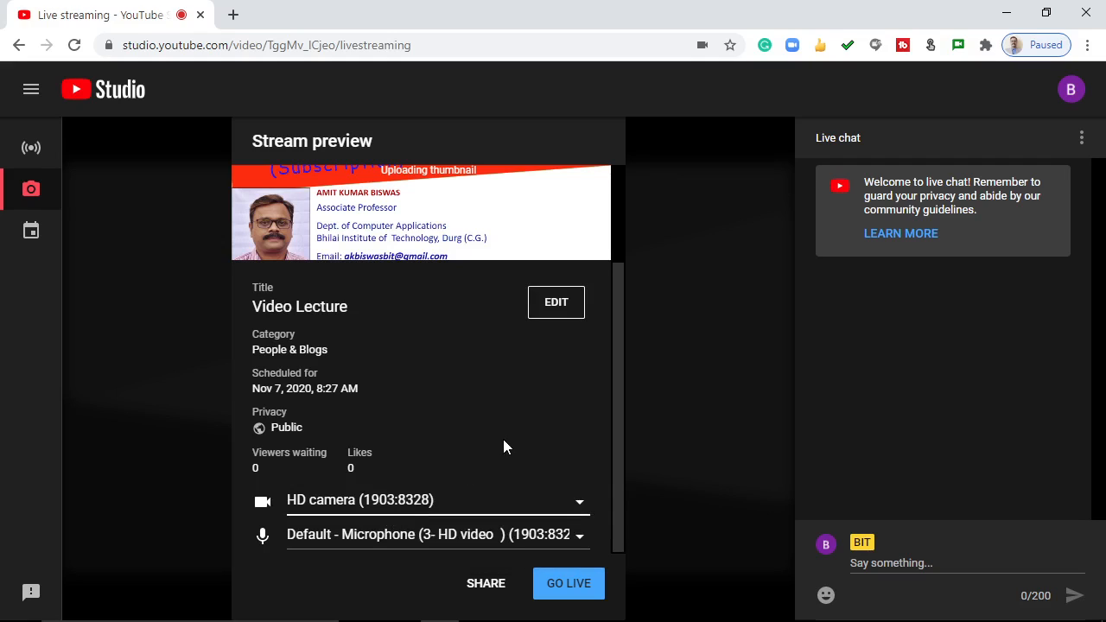
left_click(436, 508)
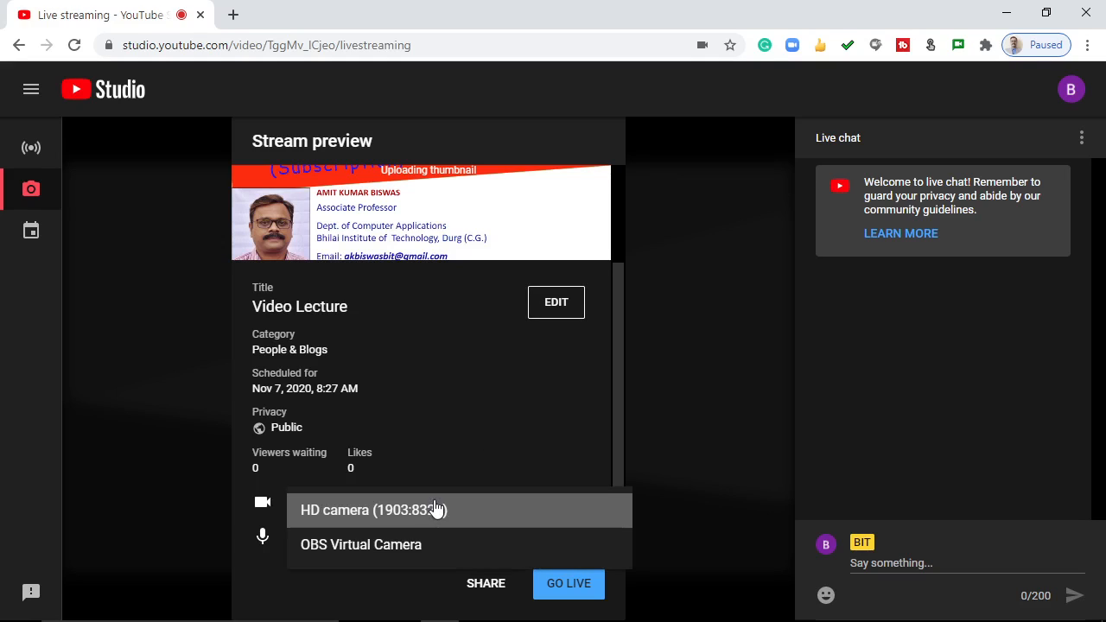
left_click(386, 510)
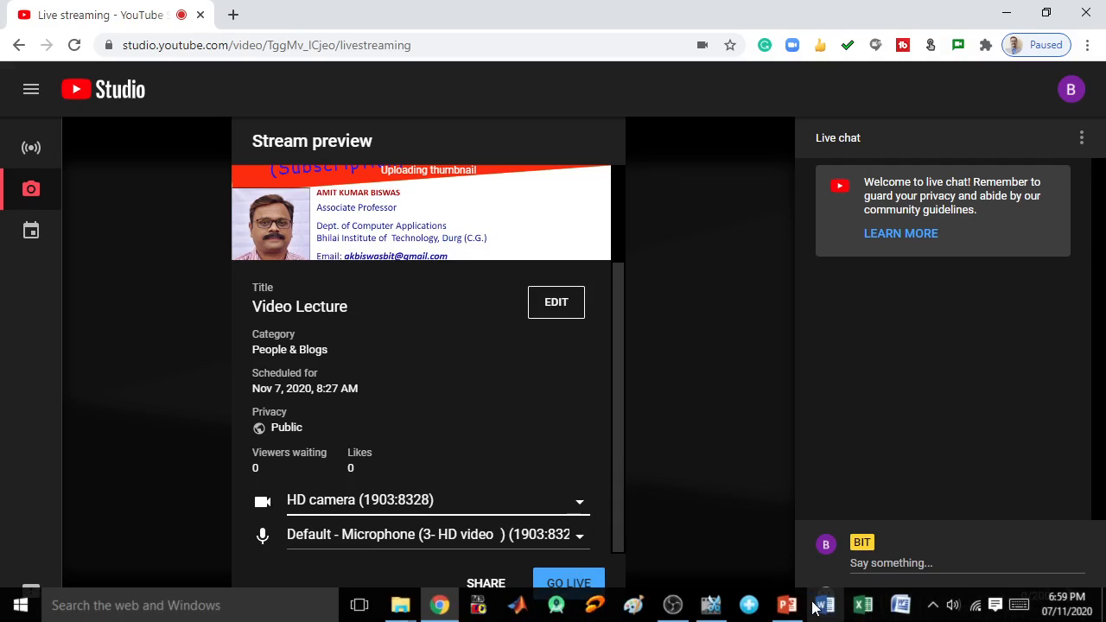
left_click(933, 607)
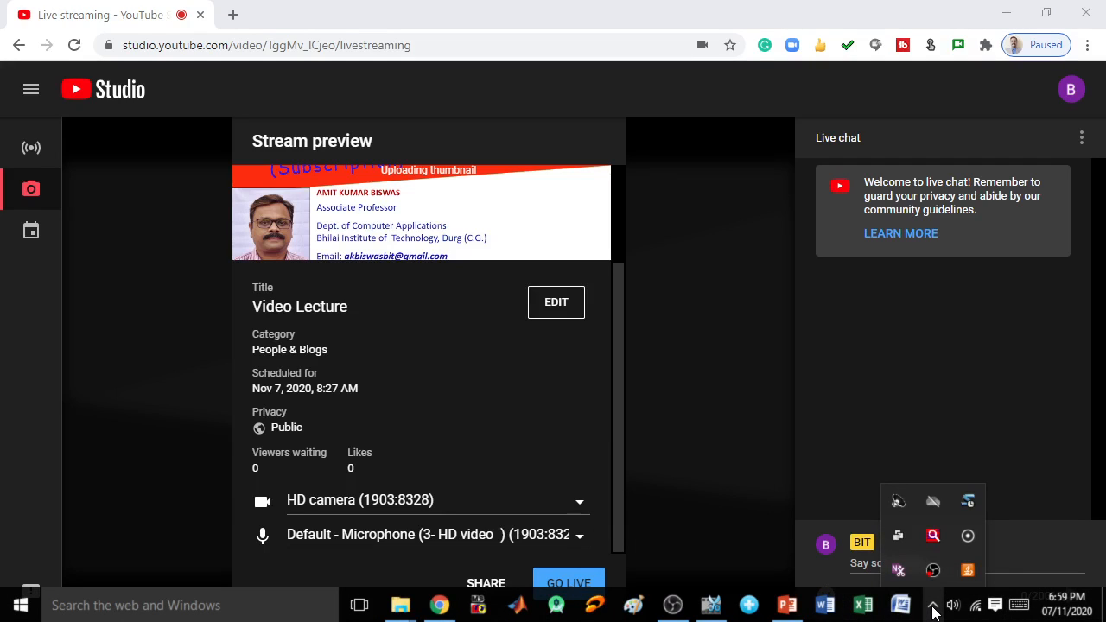
left_click(492, 395)
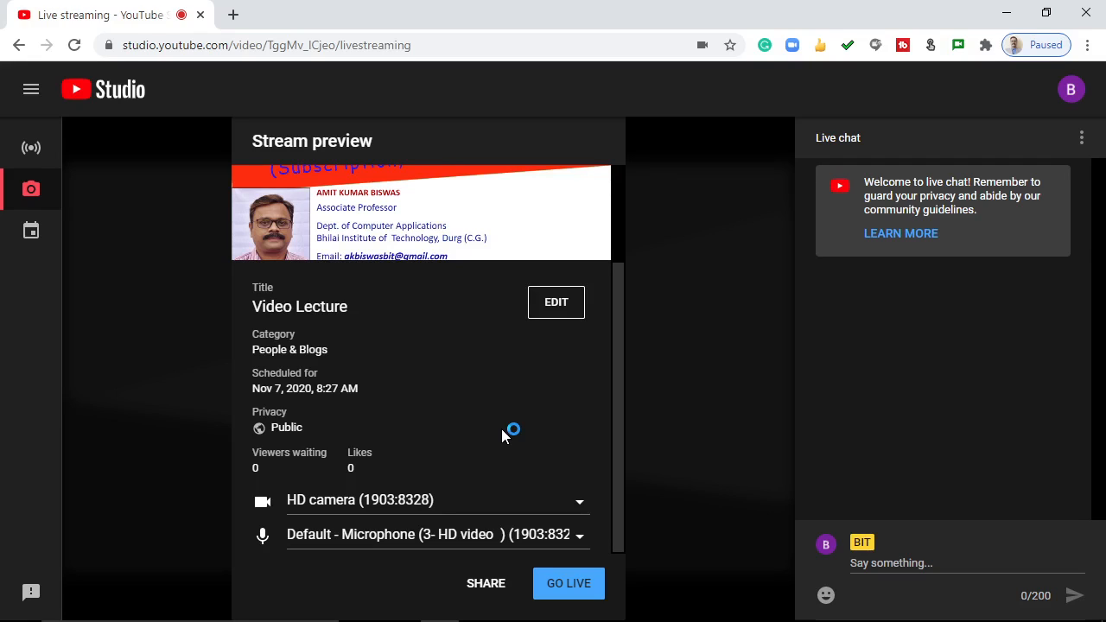
Copy the livestream's video link from its sharing options and start broadcasting the stream live
left_click(482, 595)
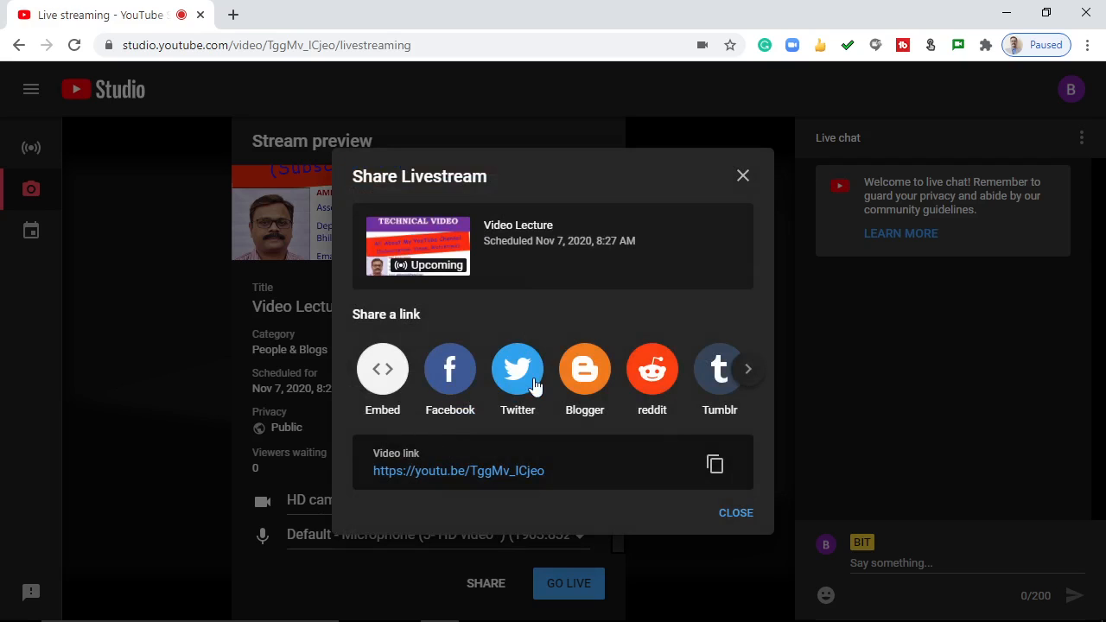
left_click(749, 376)
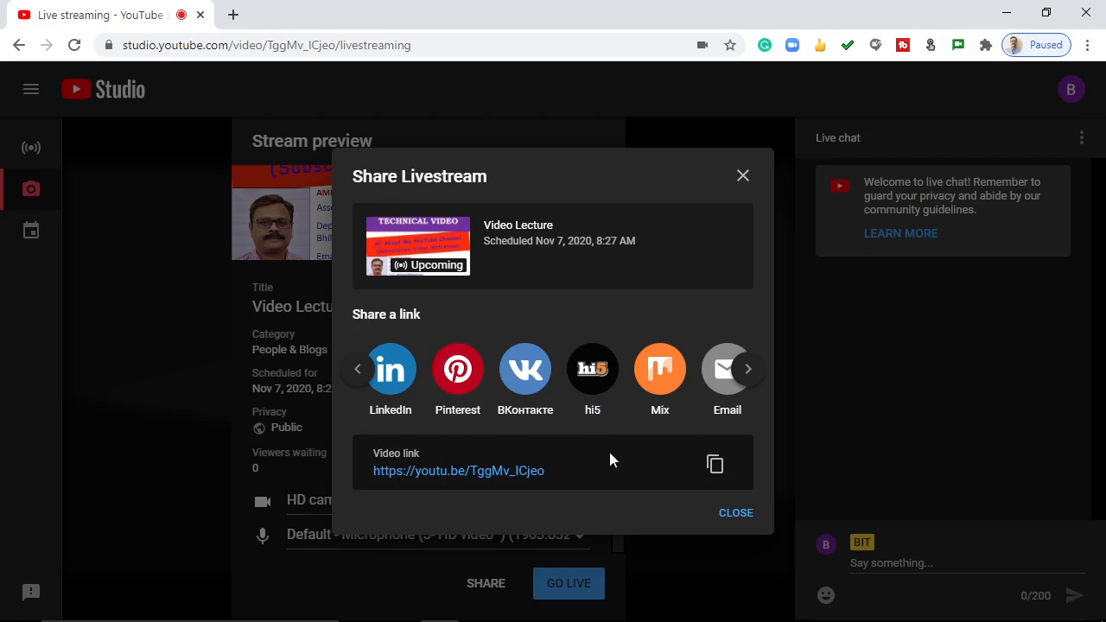
left_click(715, 467)
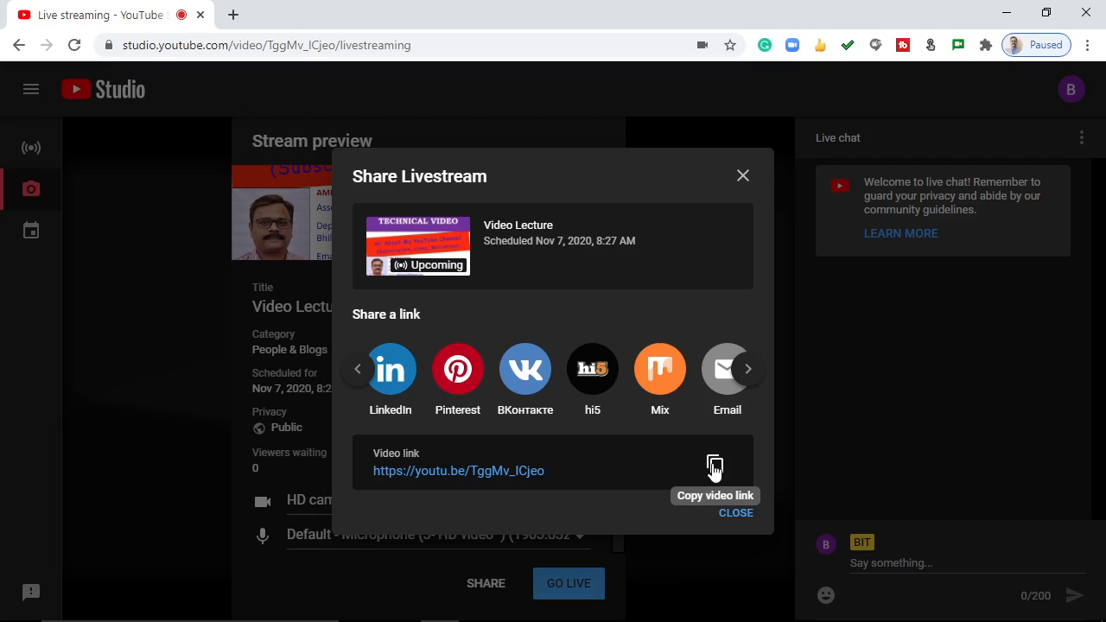
left_click(733, 514)
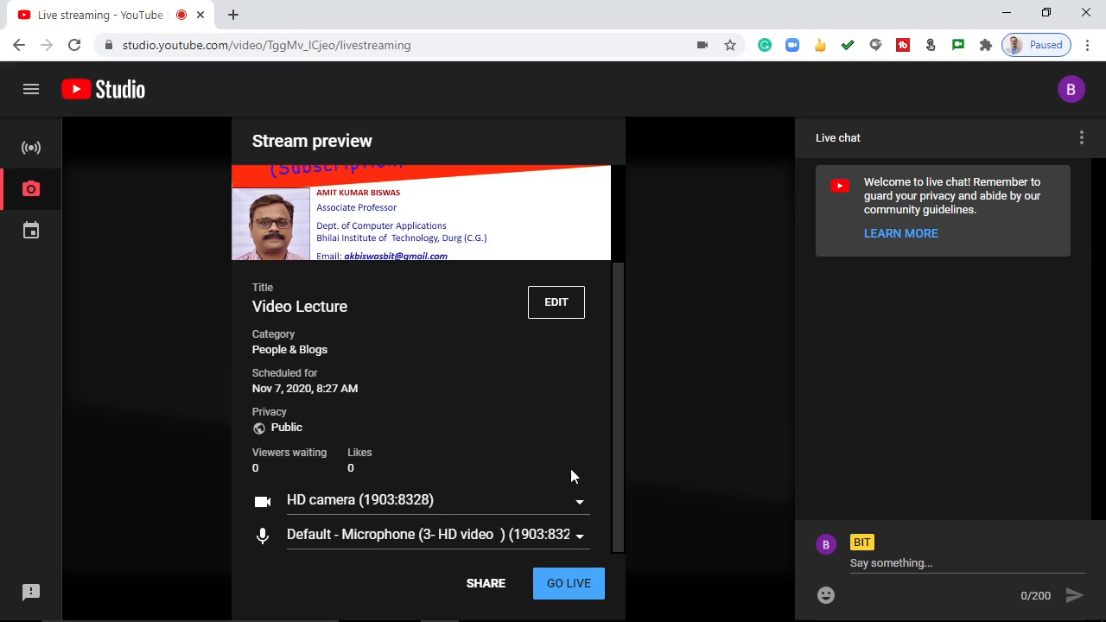
left_click(567, 585)
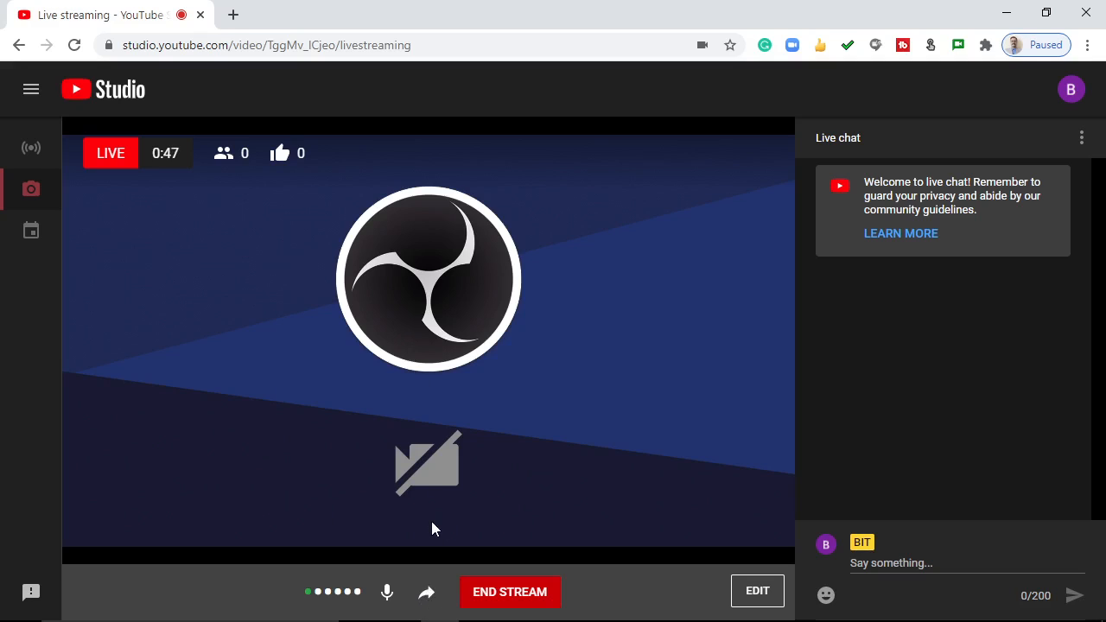
View the running livestream's sharing options and video link, and close them again
left_click(427, 594)
left_click(426, 592)
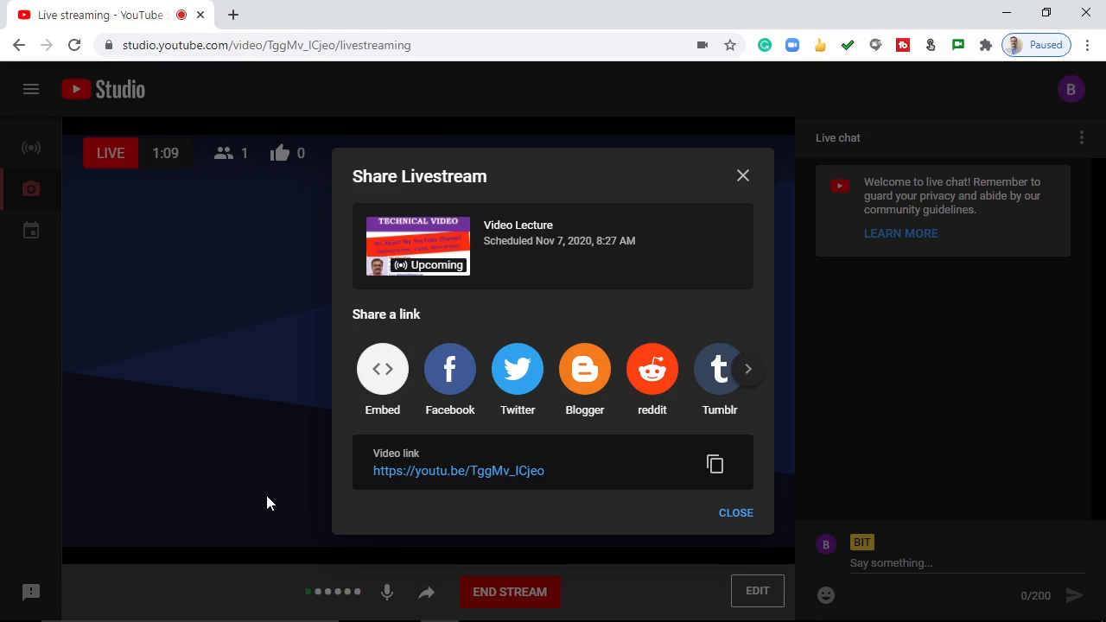
left_click(736, 515)
left_click(733, 514)
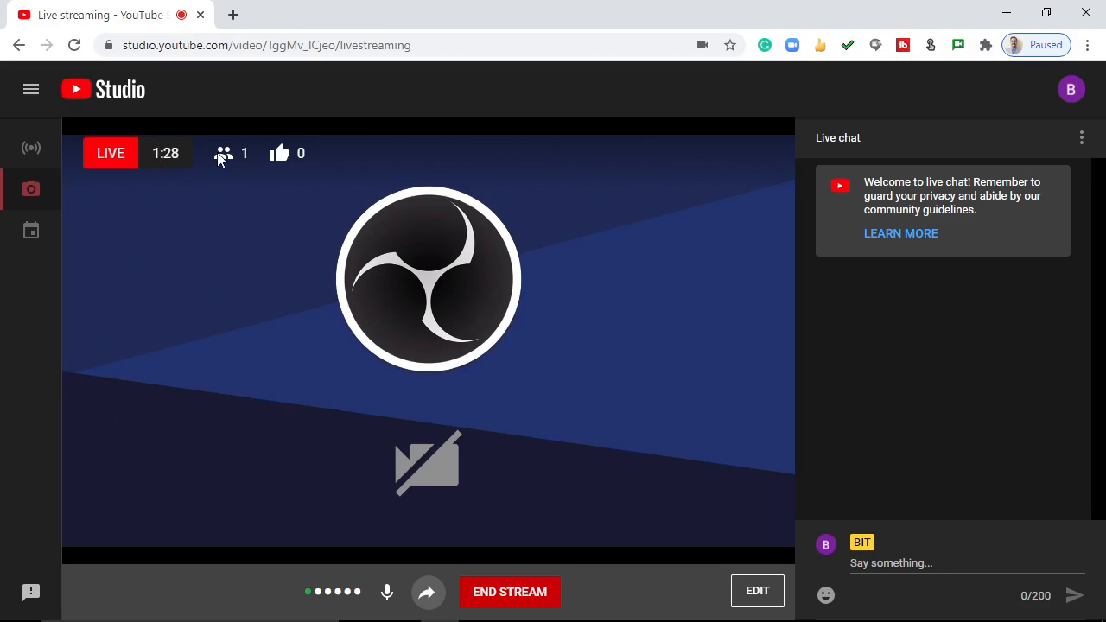
End the "Video Lecture" livestream, close its sharing options and dismiss the finished-stream summary
left_click(510, 594)
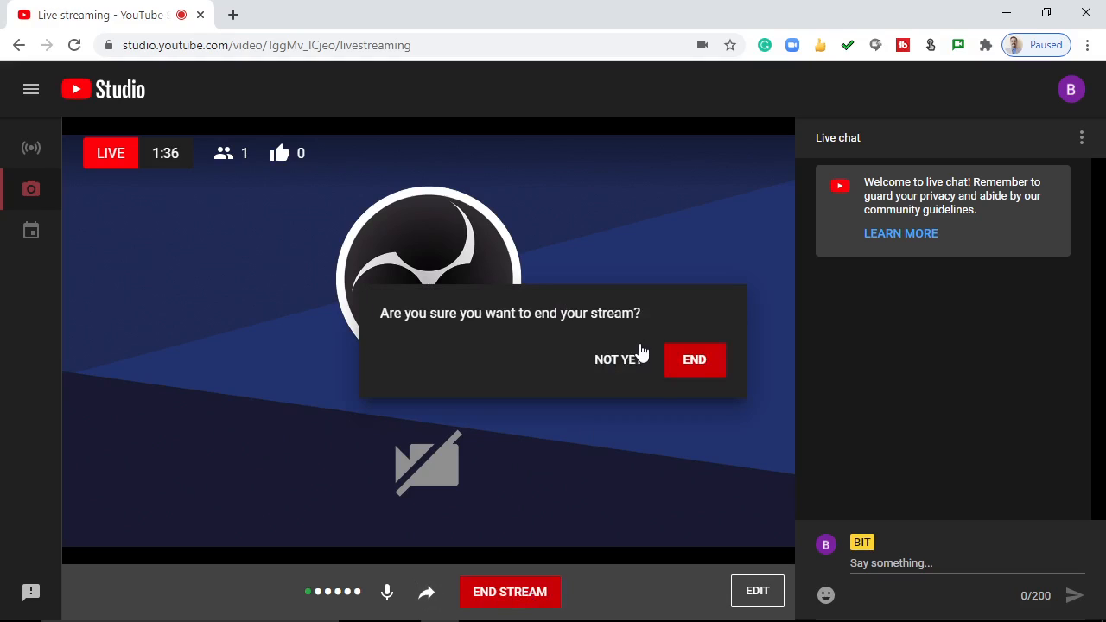
left_click(698, 362)
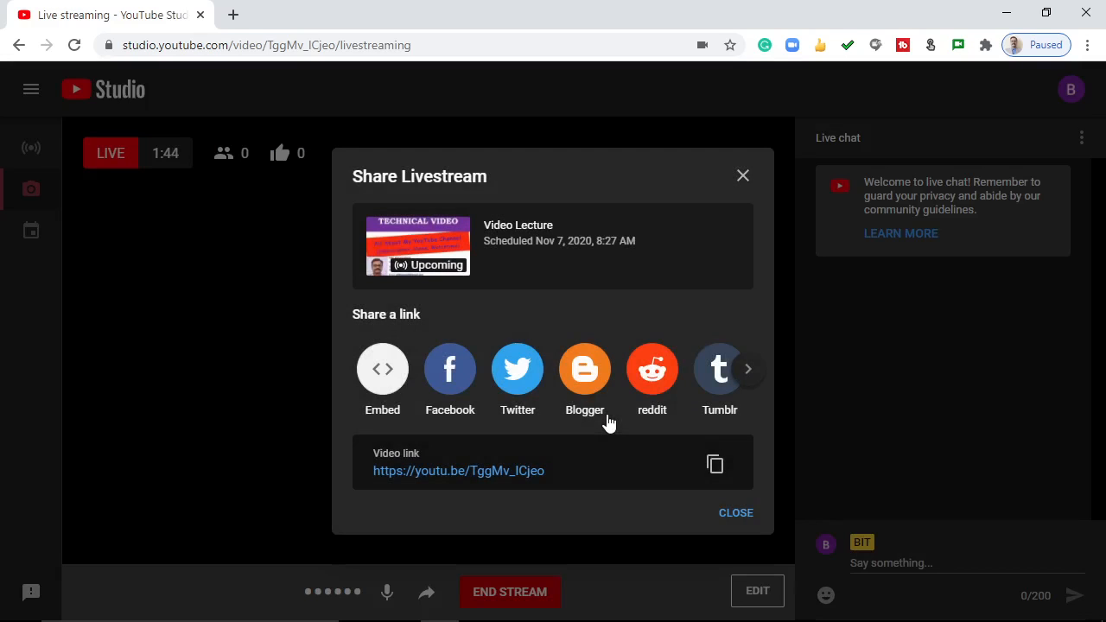
left_click(730, 513)
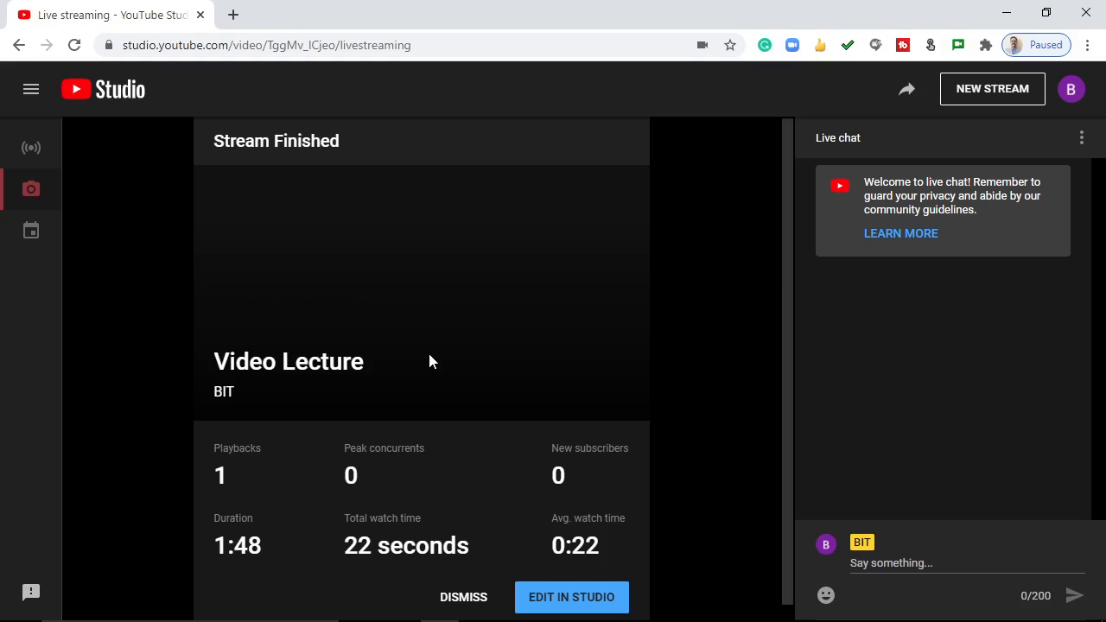
left_click(463, 601)
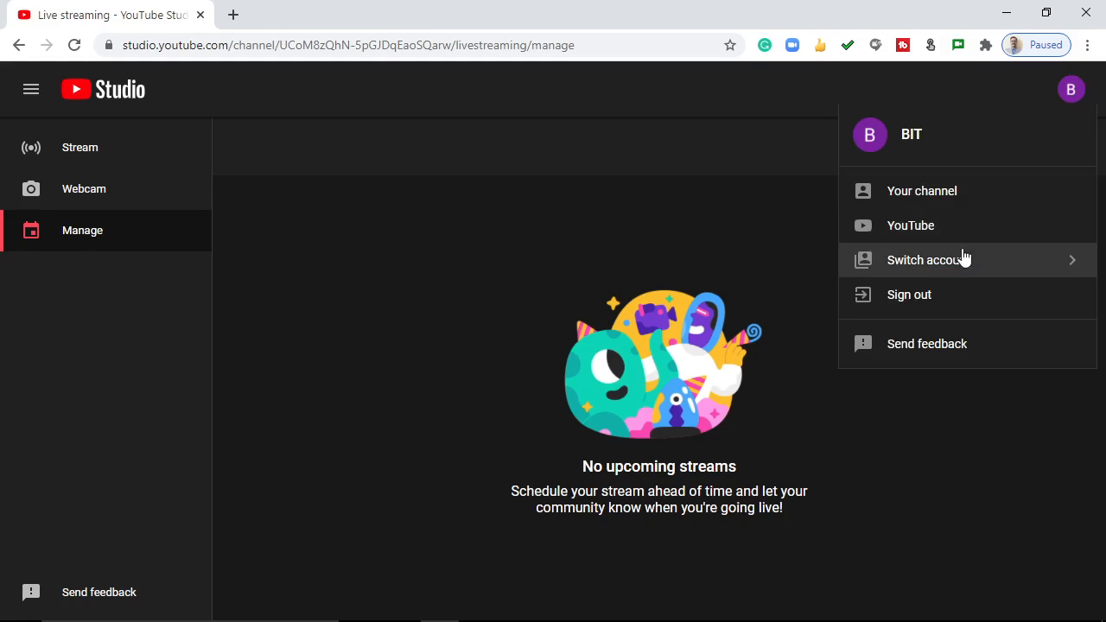
Go through the YouTube home page to the channel's Studio dashboard and show the channel's list of live videos
left_click(897, 230)
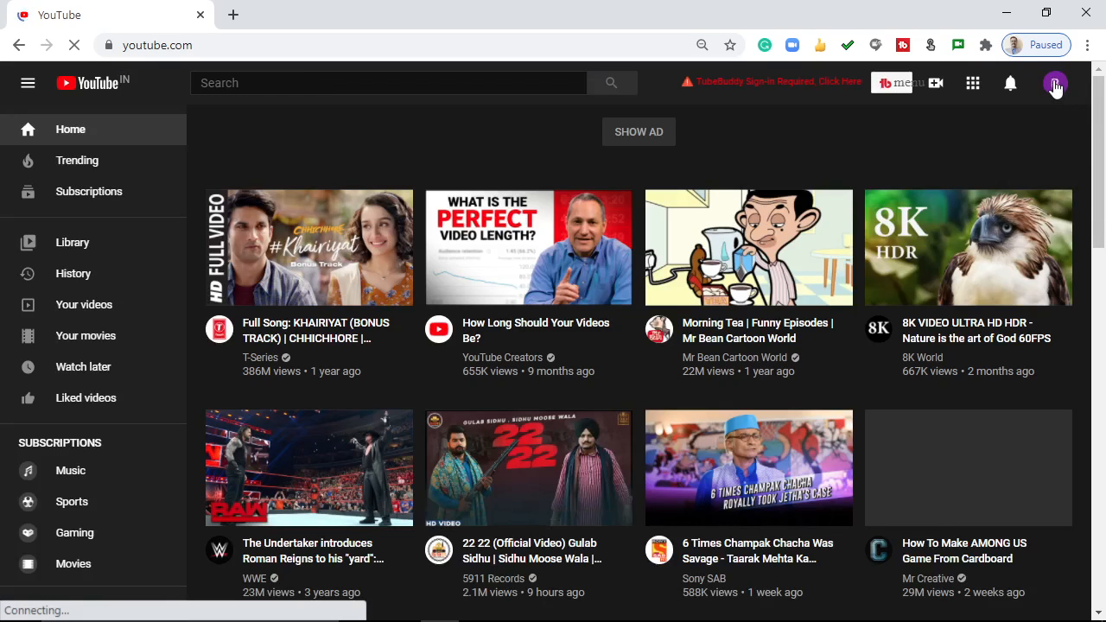
left_click(1055, 83)
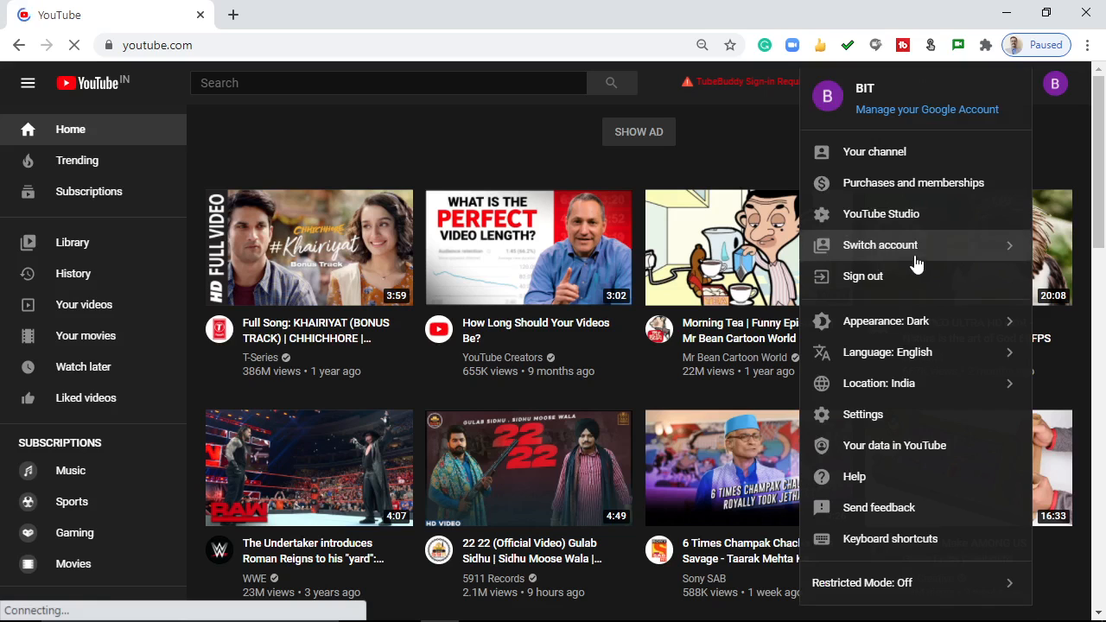
left_click(861, 217)
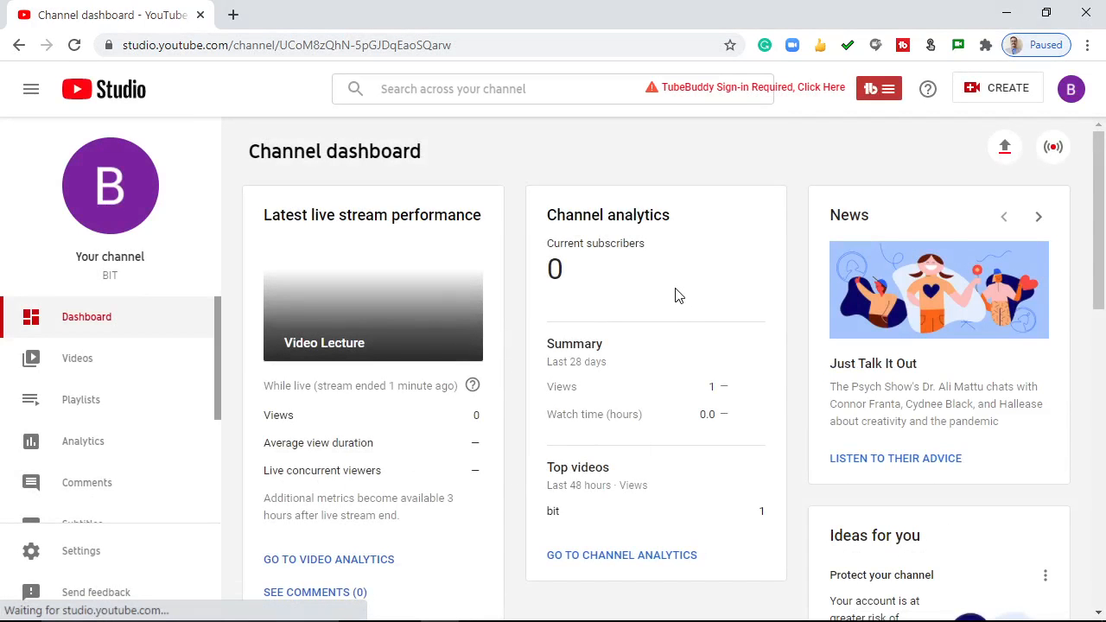
left_click(74, 363)
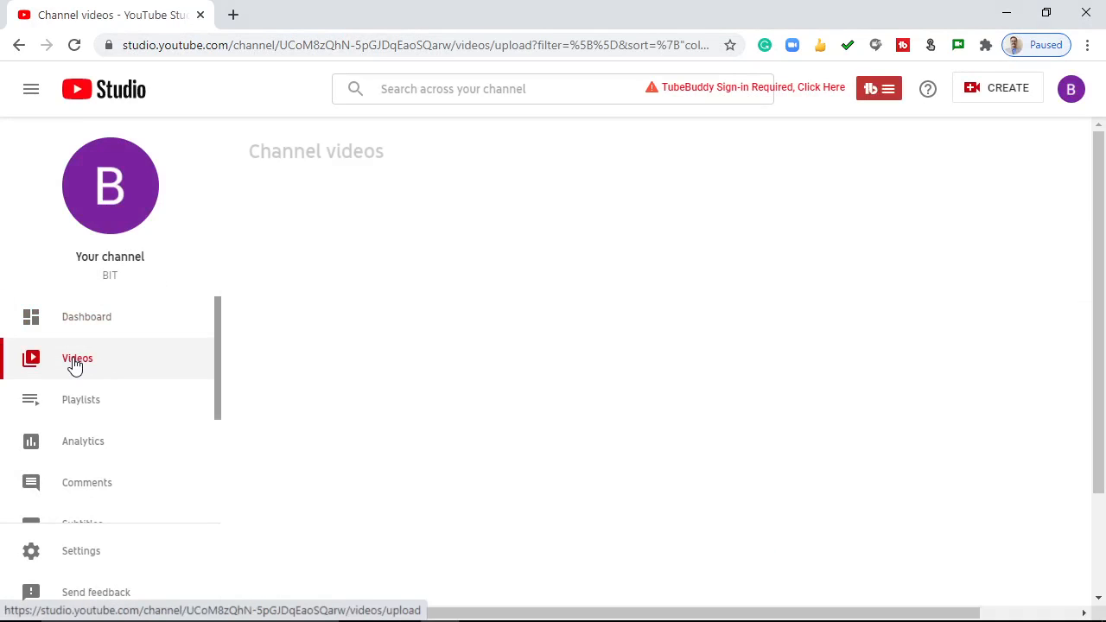
left_click(347, 202)
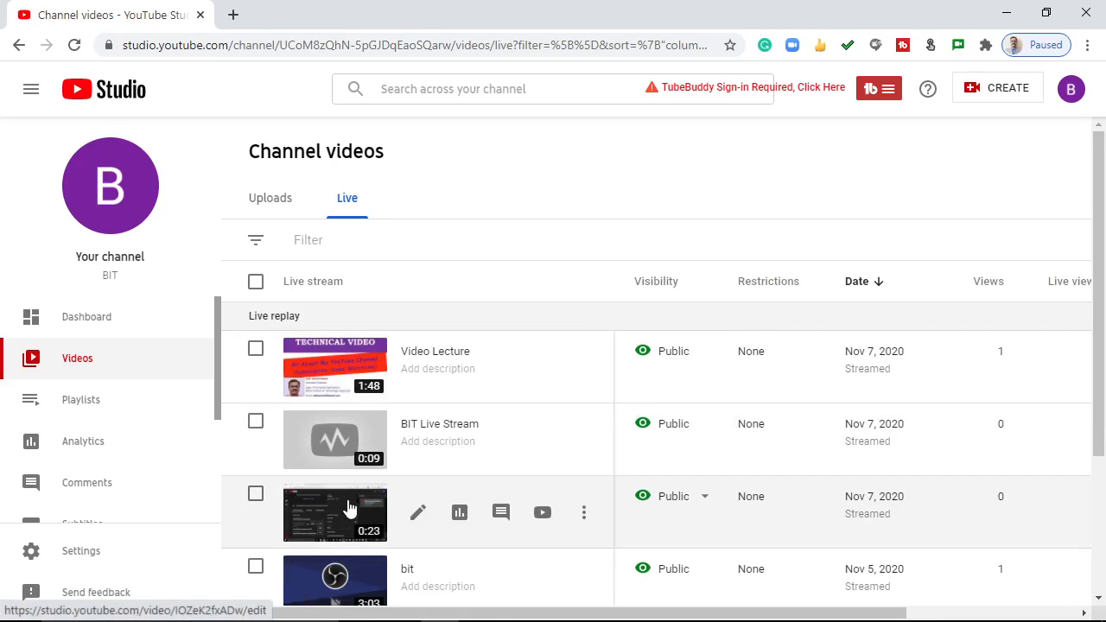
mouse_move(1099, 242)
left_mouse_down()
mouse_move(1101, 344)
mouse_move(1099, 239)
left_mouse_up()
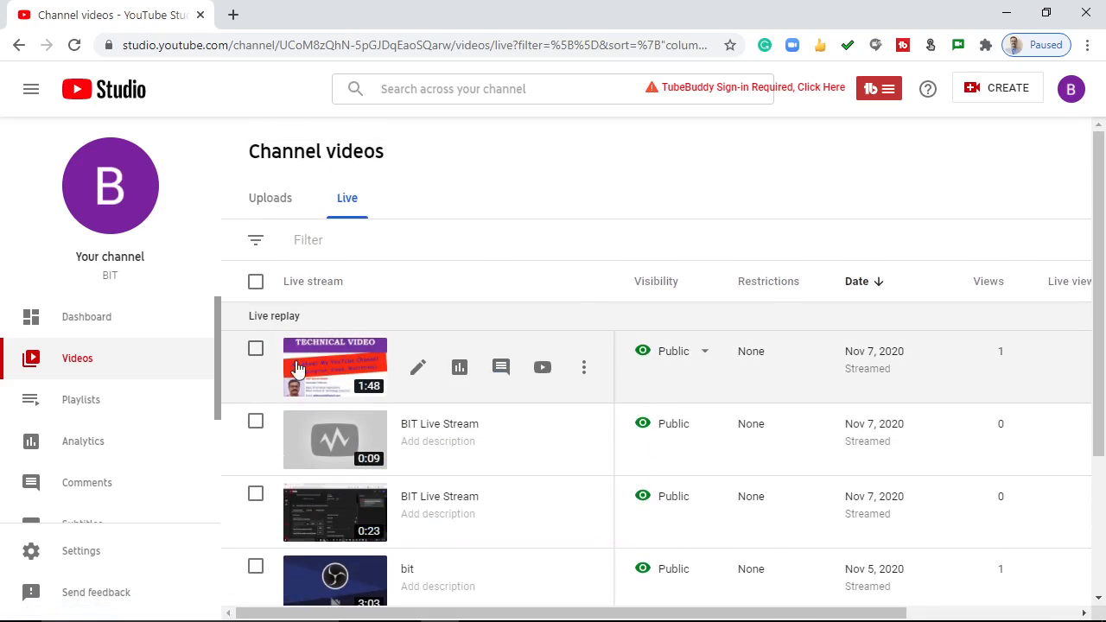